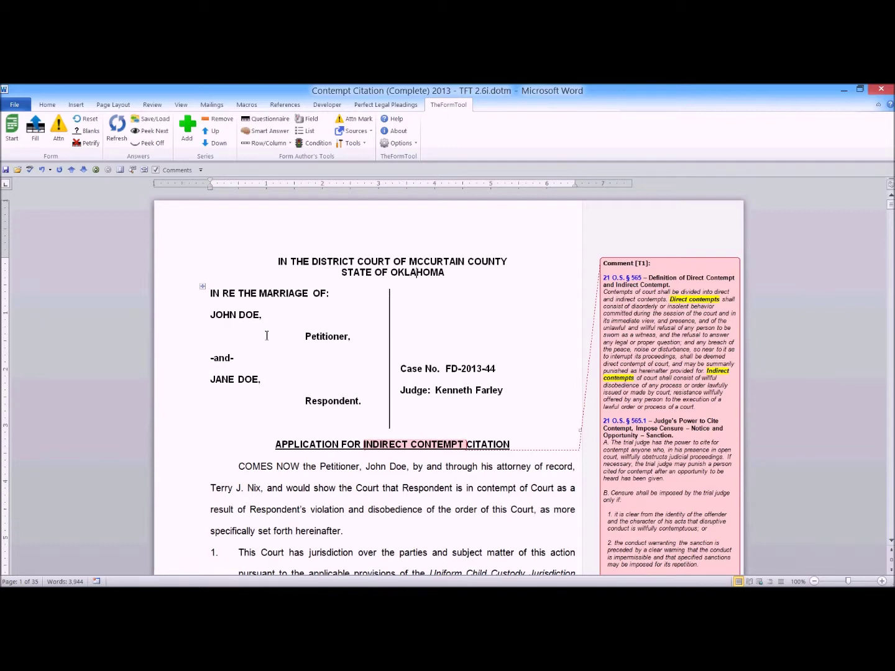
{"action": "scroll", "coordinate": [254, 337], "scroll_direction": "down", "scroll_amount": 2}
{"action": "scroll", "coordinate": [254, 336], "scroll_direction": "down", "scroll_amount": 2}
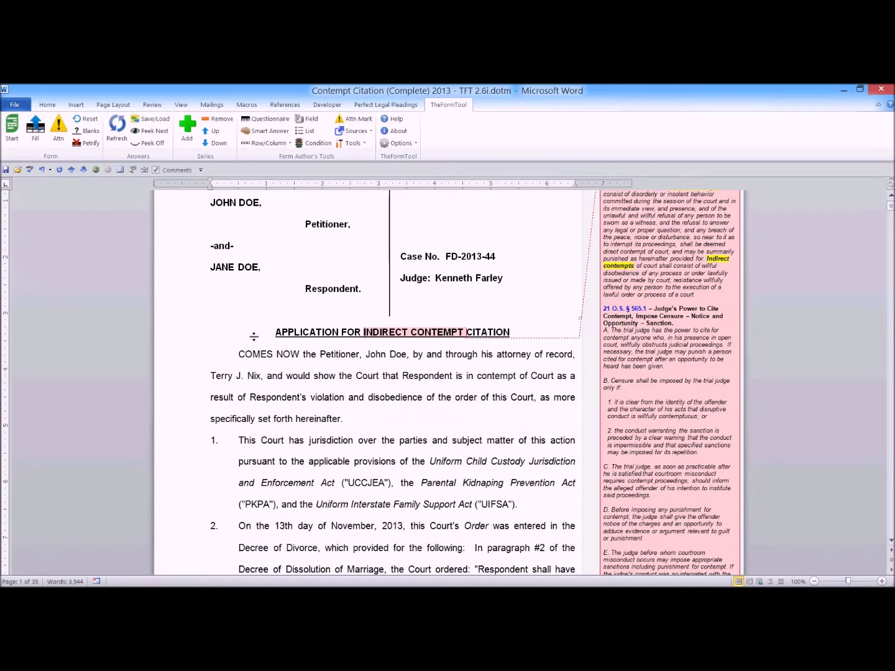
{"action": "scroll", "coordinate": [254, 336], "scroll_direction": "down", "scroll_amount": 1}
{"action": "scroll", "coordinate": [253, 337], "scroll_direction": "down", "scroll_amount": 1}
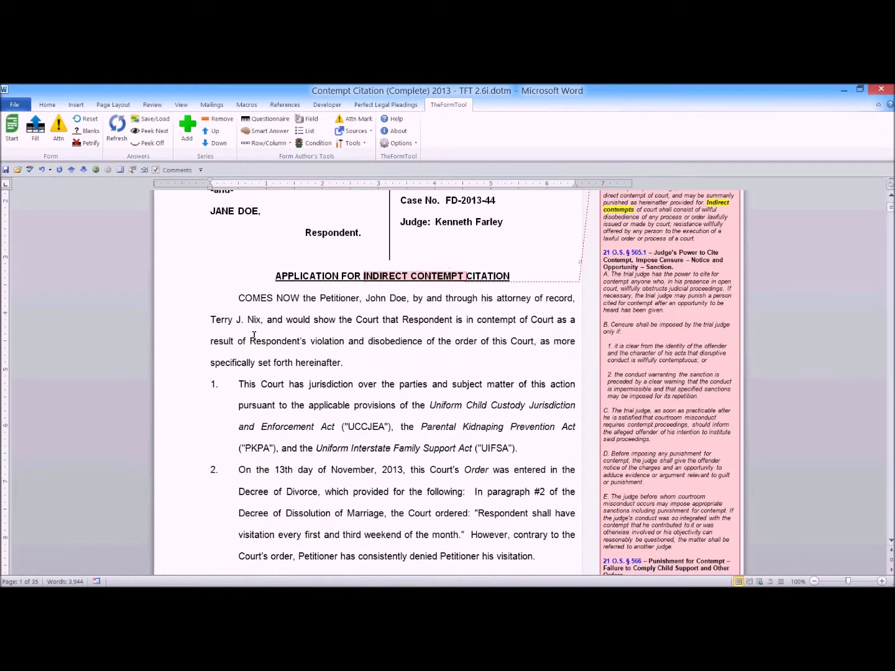
{"action": "scroll", "coordinate": [253, 336], "scroll_direction": "up", "scroll_amount": 2}
{"action": "scroll", "coordinate": [254, 336], "scroll_direction": "up", "scroll_amount": 2}
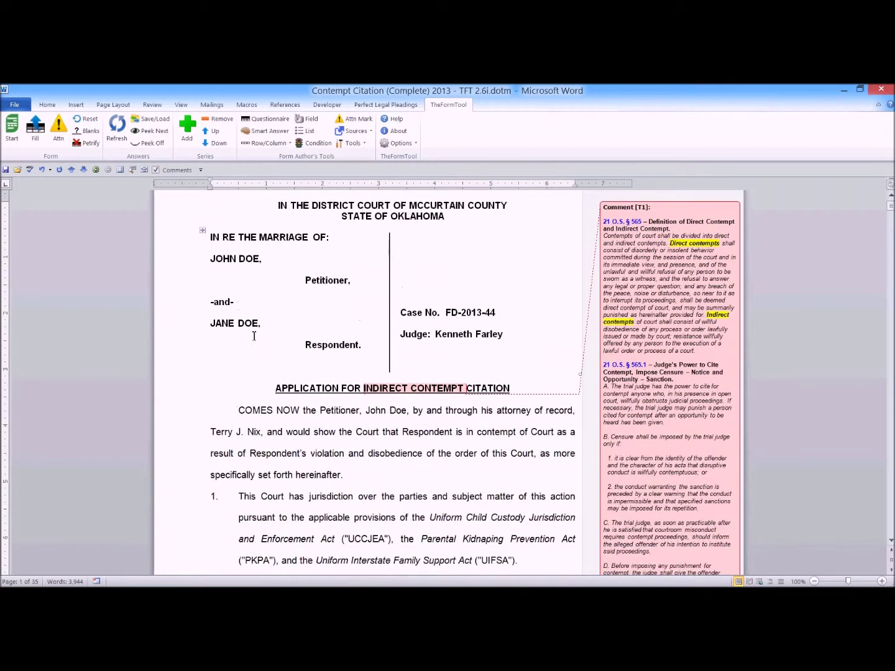
Step: Cycle the page through one-page, page-width and 100% zoom to review the citation
{"action": "left_click", "coordinate": [123, 174]}
{"action": "scroll", "coordinate": [181, 290], "scroll_direction": "down", "scroll_amount": 3}
{"action": "scroll", "coordinate": [181, 290], "scroll_direction": "down", "scroll_amount": 3}
{"action": "scroll", "coordinate": [180, 290], "scroll_direction": "down", "scroll_amount": 3}
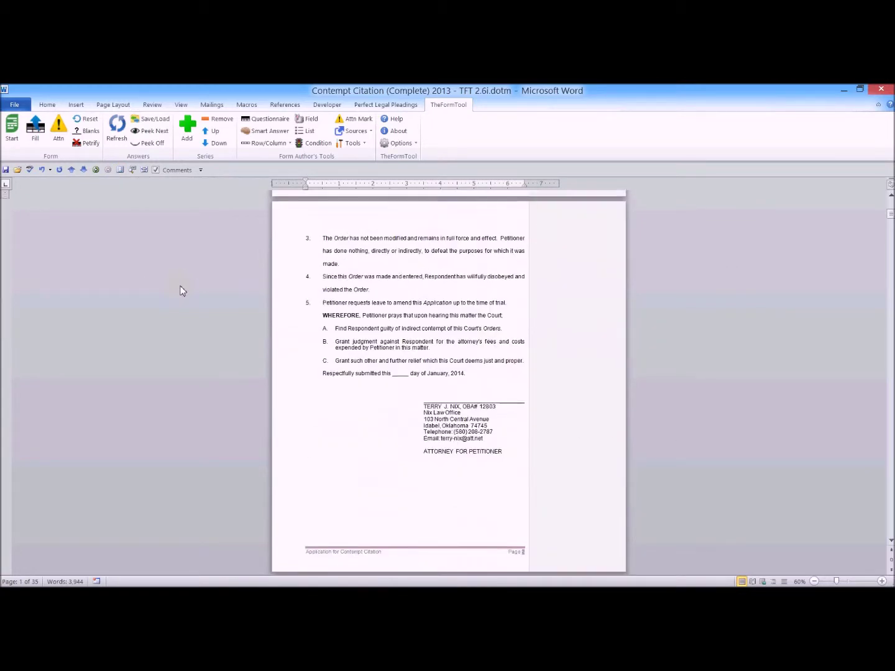
{"action": "scroll", "coordinate": [180, 290], "scroll_direction": "up", "scroll_amount": 3}
{"action": "scroll", "coordinate": [180, 291], "scroll_direction": "up", "scroll_amount": 3}
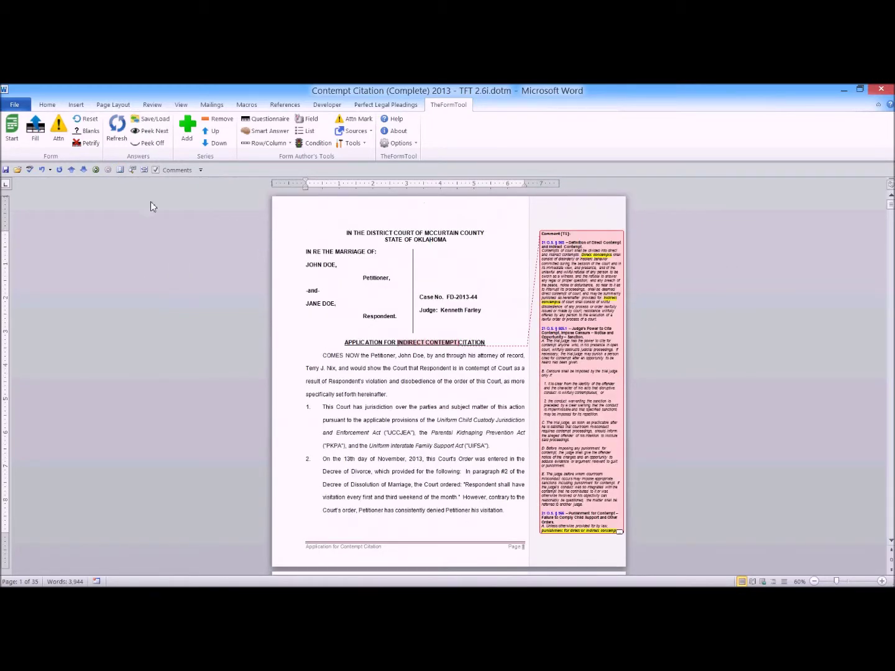
{"action": "left_click", "coordinate": [148, 174]}
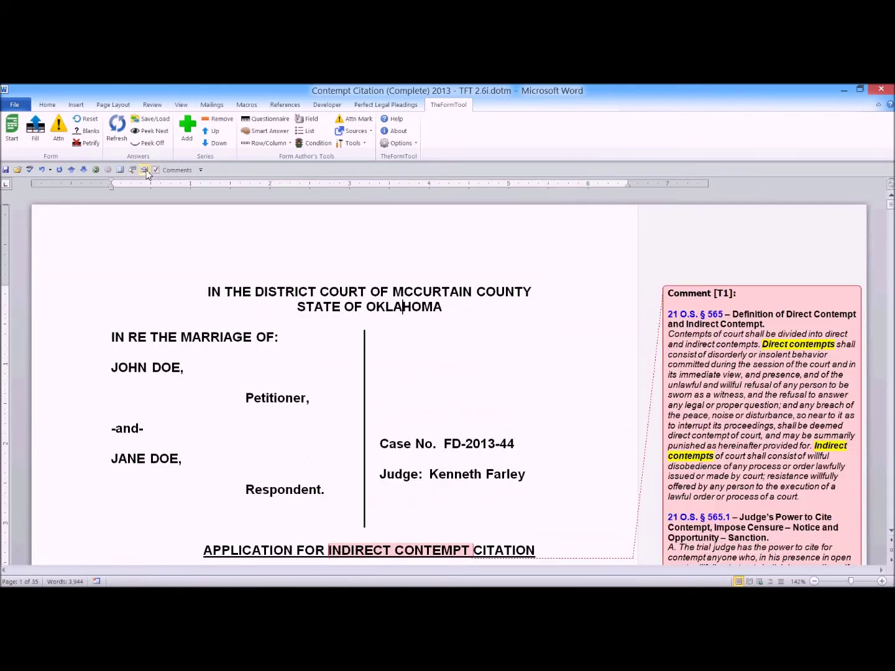
{"action": "left_click", "coordinate": [135, 173]}
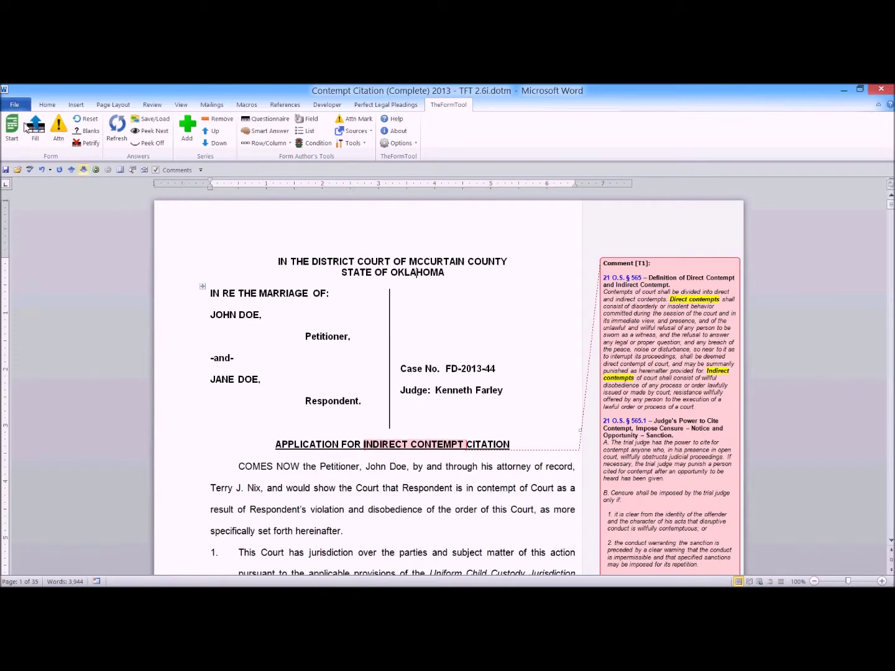
Step: In Word 2010's print preview, uncheck Print Markup so the statute comments are excluded
{"action": "left_click", "coordinate": [15, 105]}
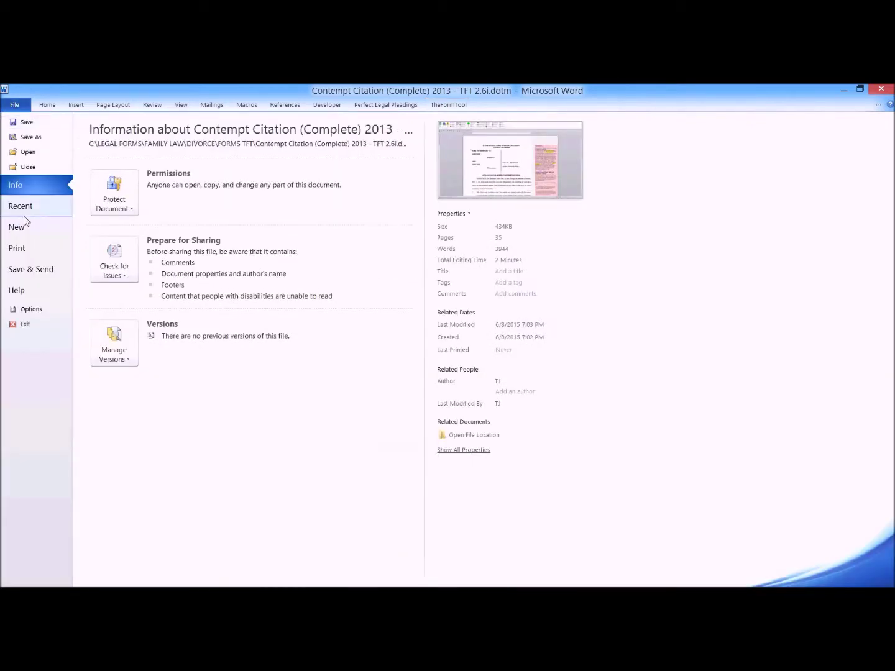
{"action": "left_click", "coordinate": [17, 248]}
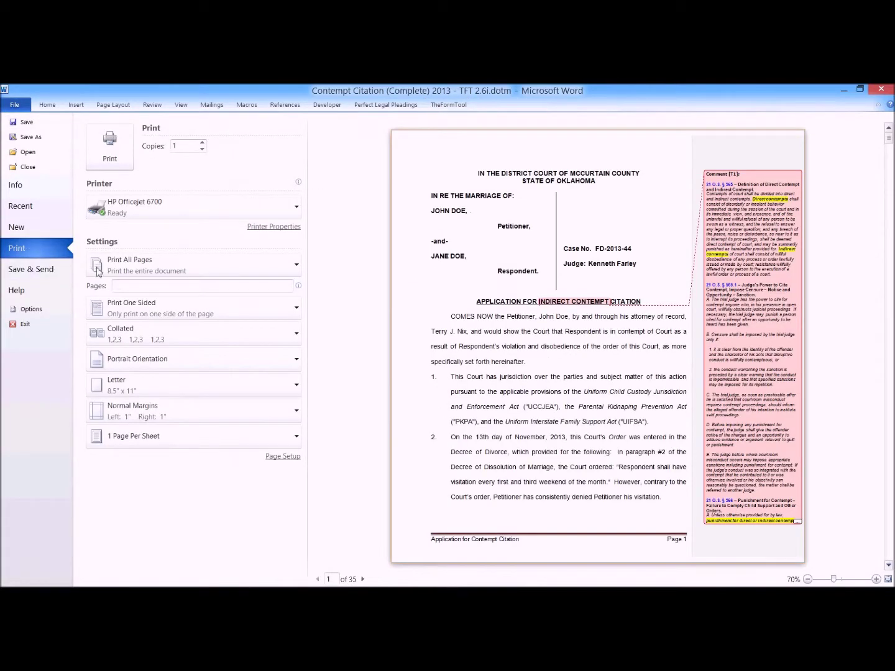
{"action": "left_click", "coordinate": [215, 273]}
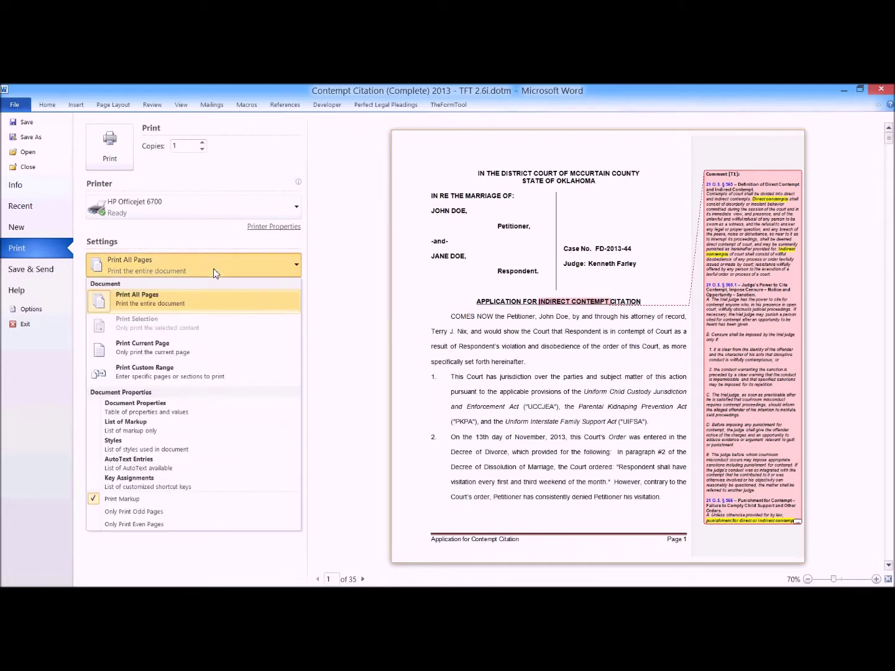
{"action": "left_click", "coordinate": [92, 501]}
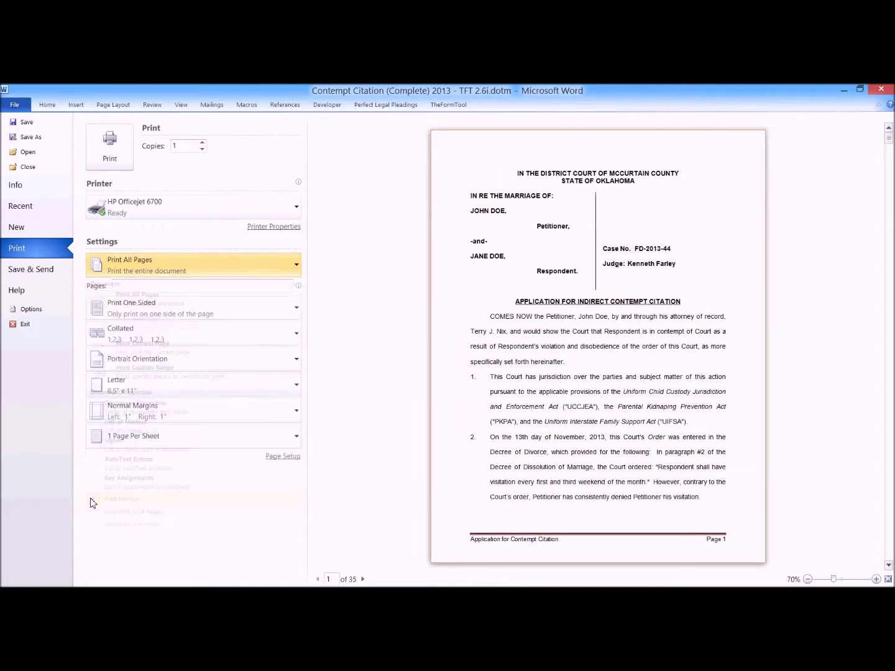
Step: Toggle Print Markup back on to compare, then leave it unchecked for a comment-free printout
{"action": "left_click", "coordinate": [149, 269]}
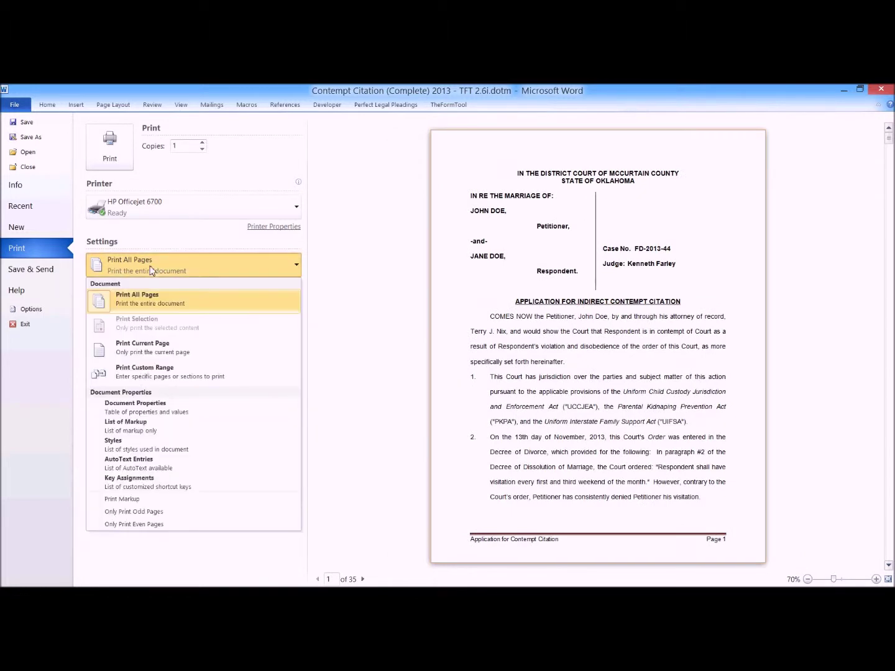
{"action": "left_click", "coordinate": [146, 501]}
{"action": "key", "text": "Escape"}
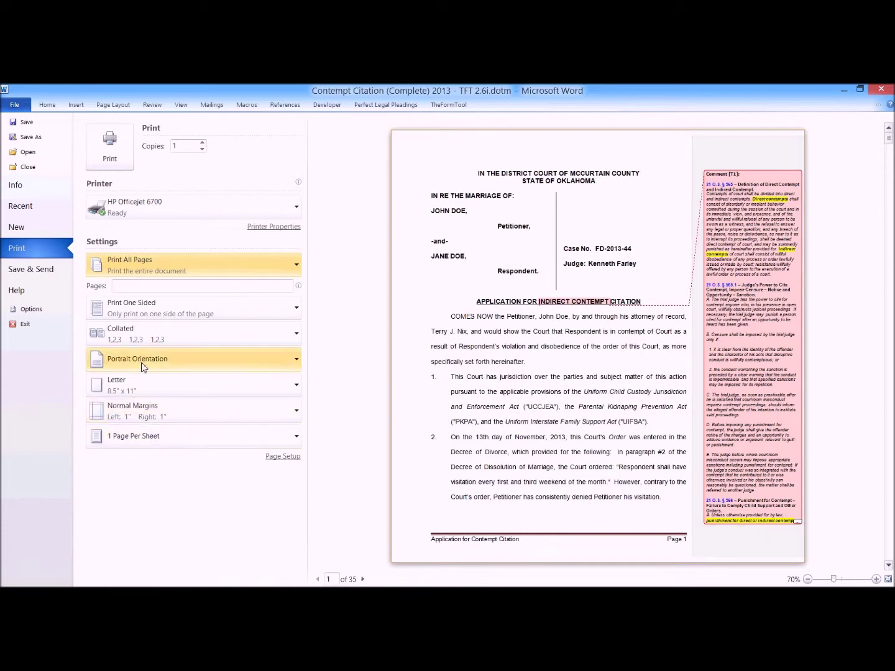
{"action": "left_click", "coordinate": [159, 267]}
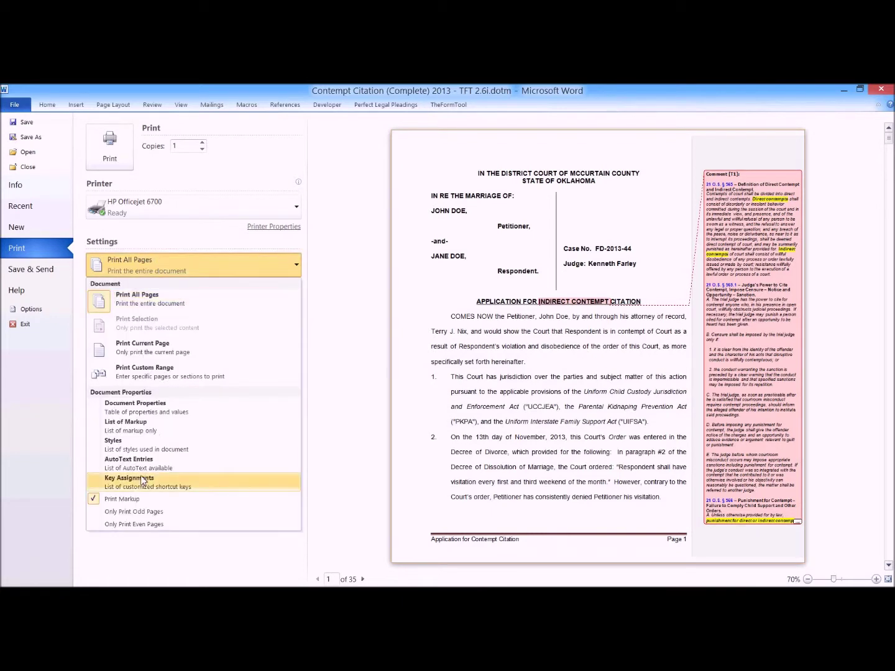
{"action": "left_click", "coordinate": [130, 501]}
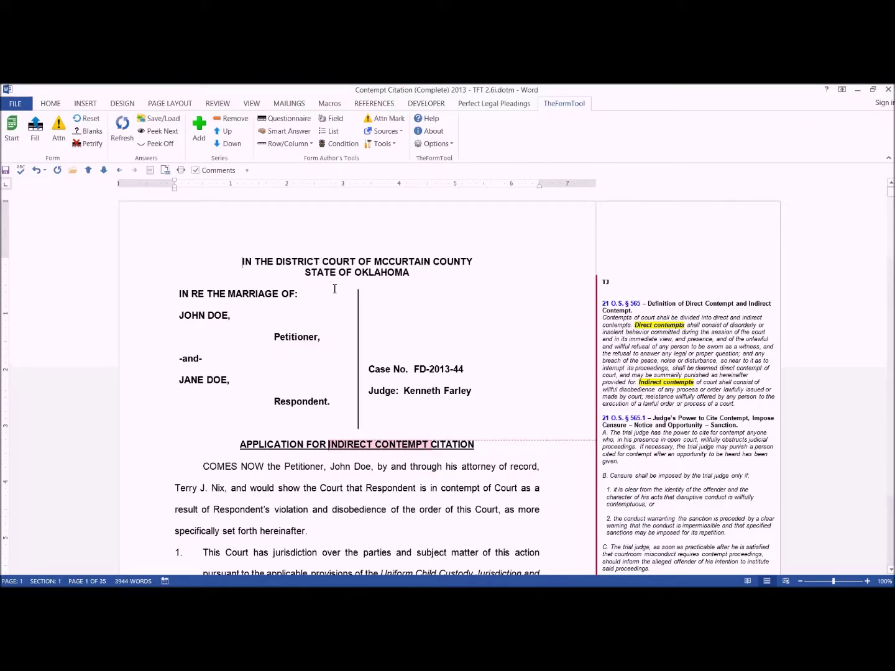
{"action": "scroll", "coordinate": [190, 335], "scroll_direction": "down", "scroll_amount": 3}
{"action": "scroll", "coordinate": [190, 336], "scroll_direction": "down", "scroll_amount": 3}
{"action": "scroll", "coordinate": [191, 336], "scroll_direction": "up", "scroll_amount": 3}
Step: In Word 2013's print preview, uncheck Print Markup so the citation prints without comments
{"action": "left_click", "coordinate": [15, 105]}
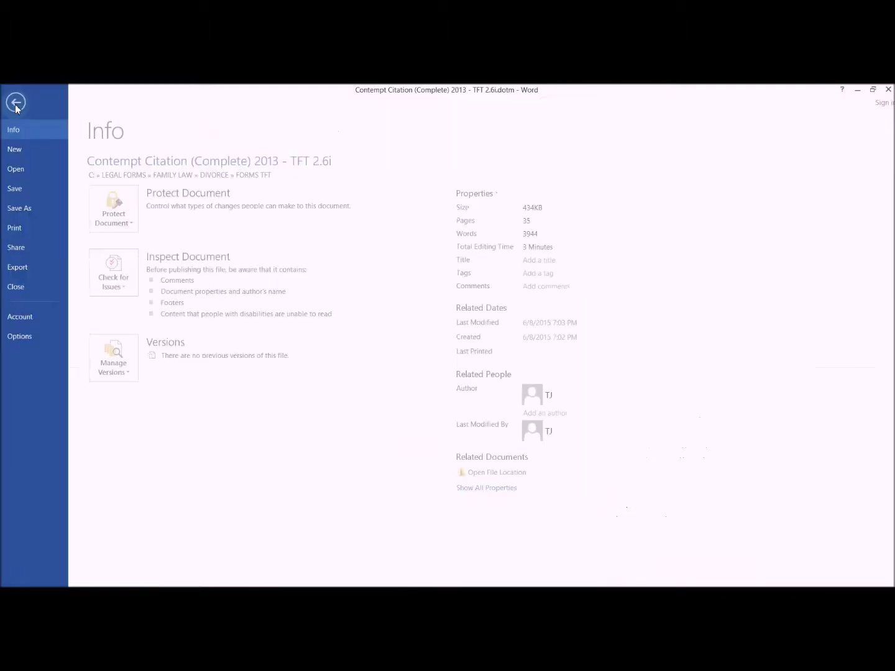
{"action": "left_click", "coordinate": [21, 231]}
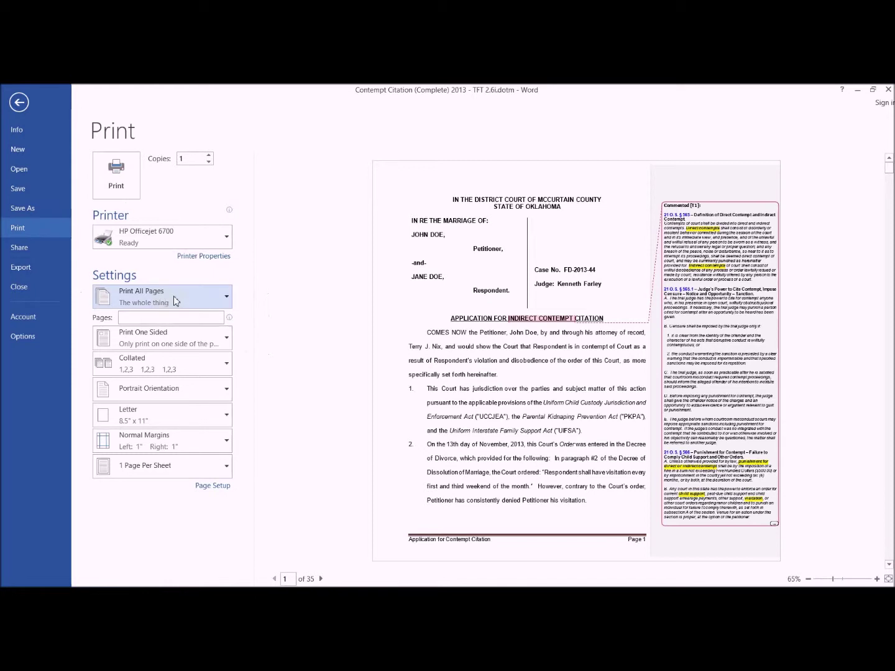
{"action": "left_click", "coordinate": [174, 301]}
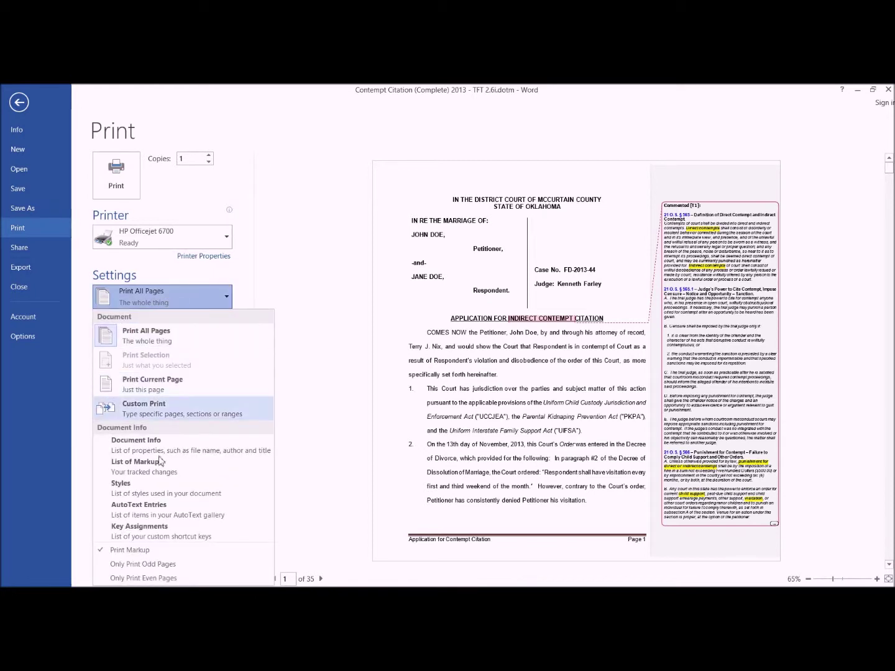
{"action": "left_click", "coordinate": [100, 552]}
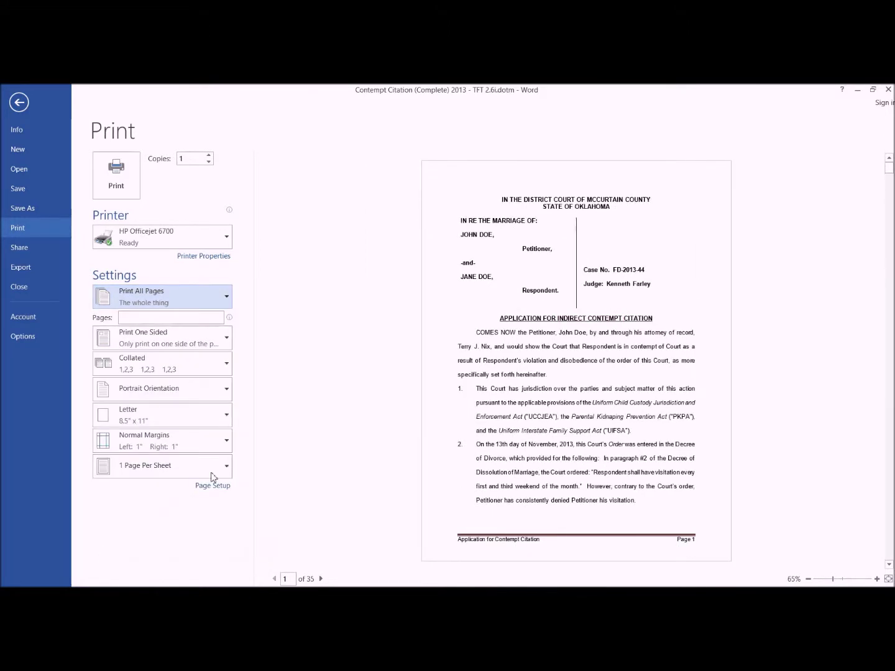